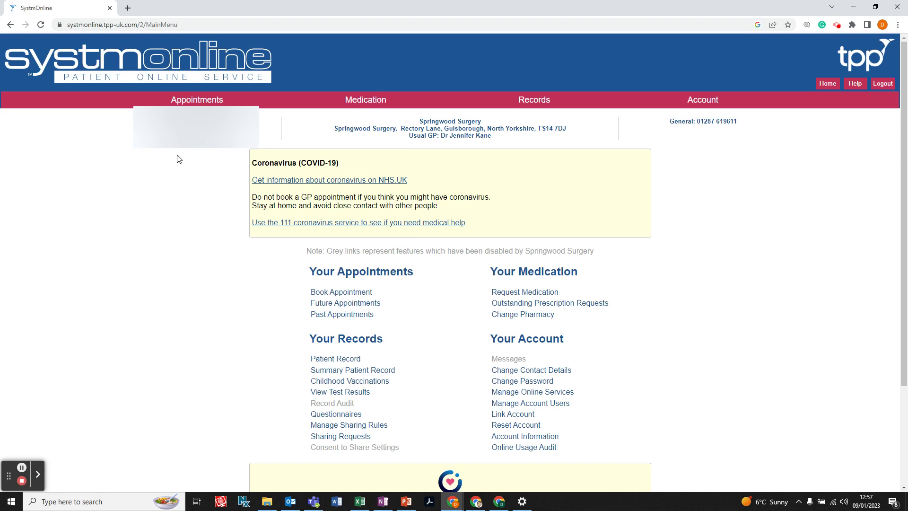
Open appointment booking and try the 24/01/2023 - 07/02/2023 booking period.
mouse_move(199, 102)
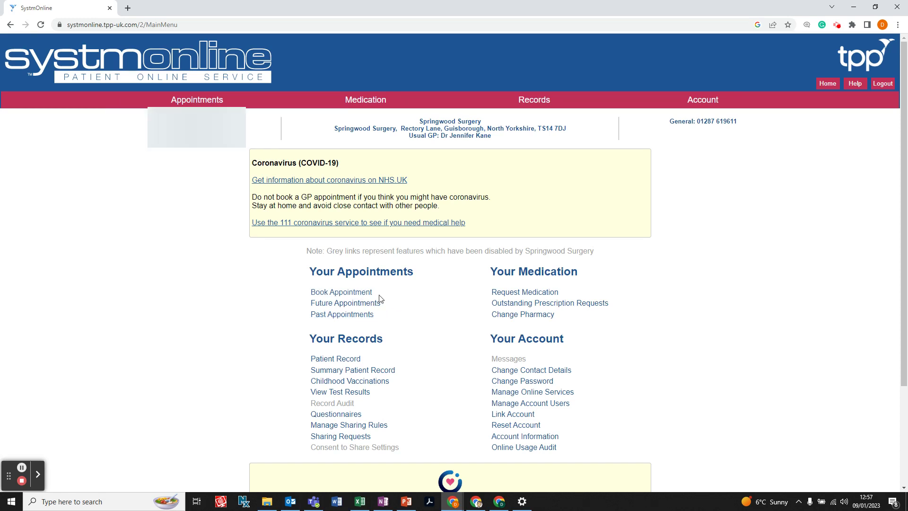
click(349, 293)
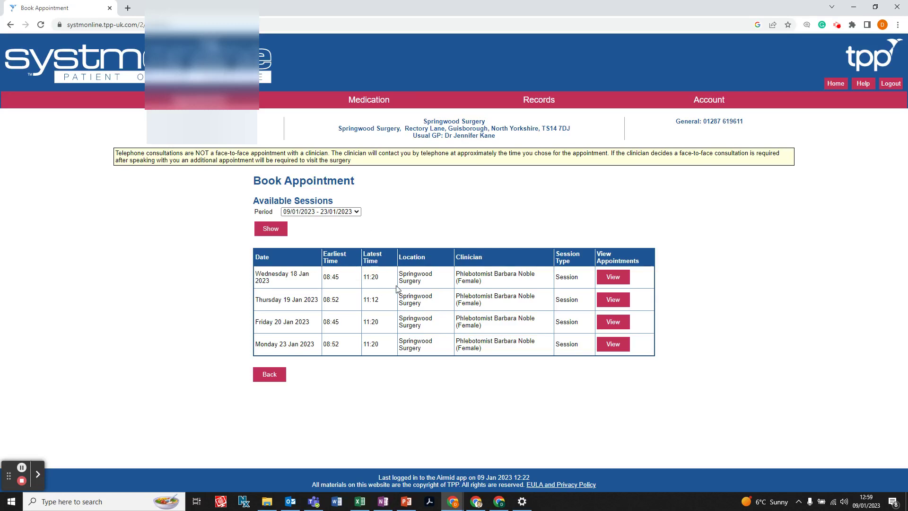
click(358, 213)
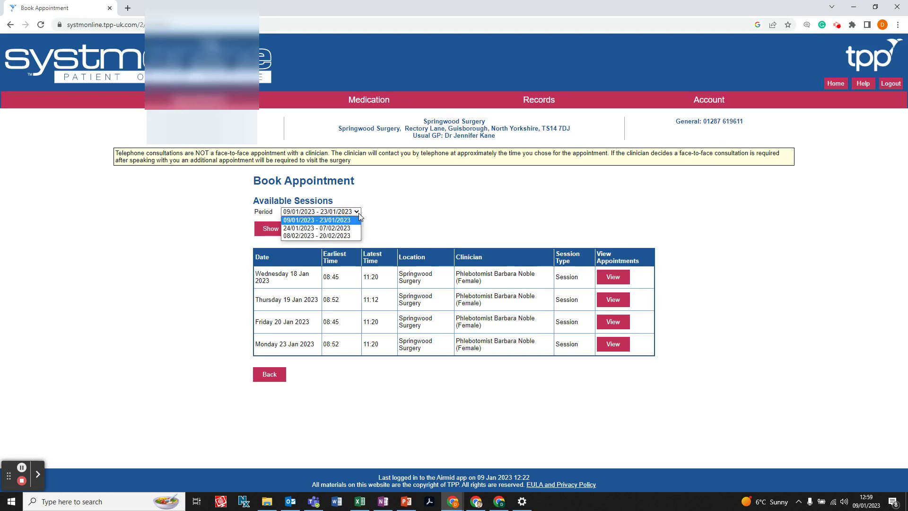
click(330, 229)
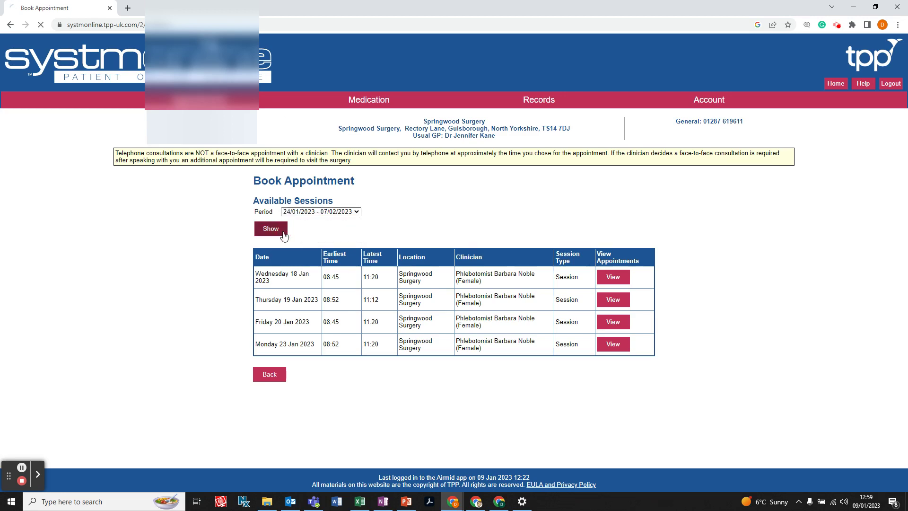
scroll(496, 282, down, 3)
scroll(497, 282, up, 3)
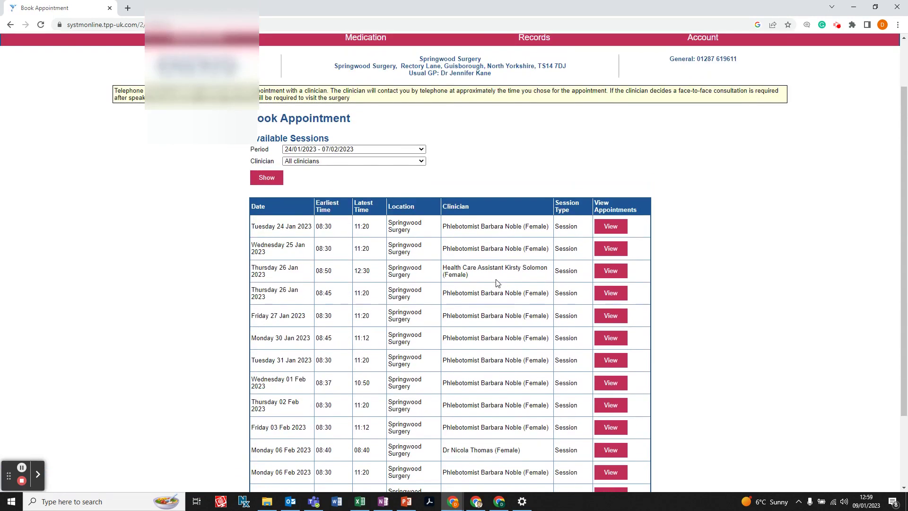
Show and browse the available sessions for the 08/02/2023 - 22/02/2023 period.
click(352, 197)
click(361, 222)
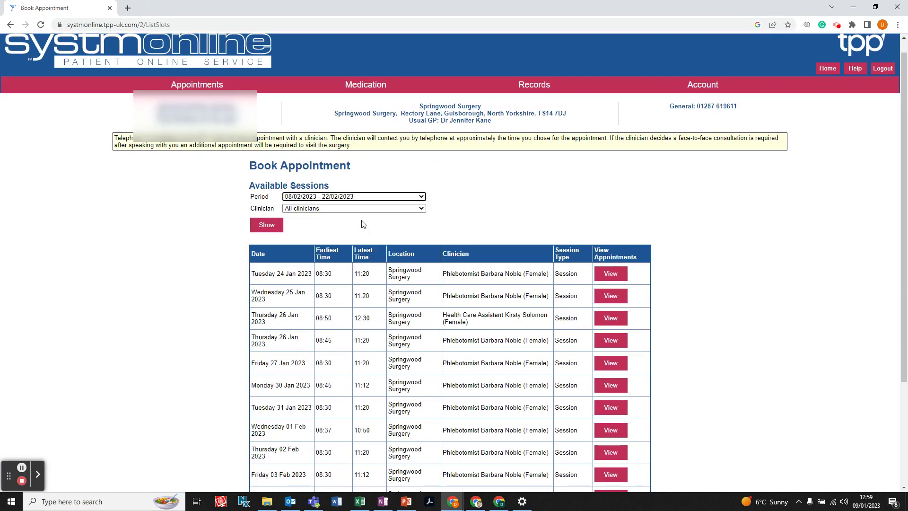
click(267, 225)
scroll(513, 247, down, 3)
scroll(528, 247, down, 8)
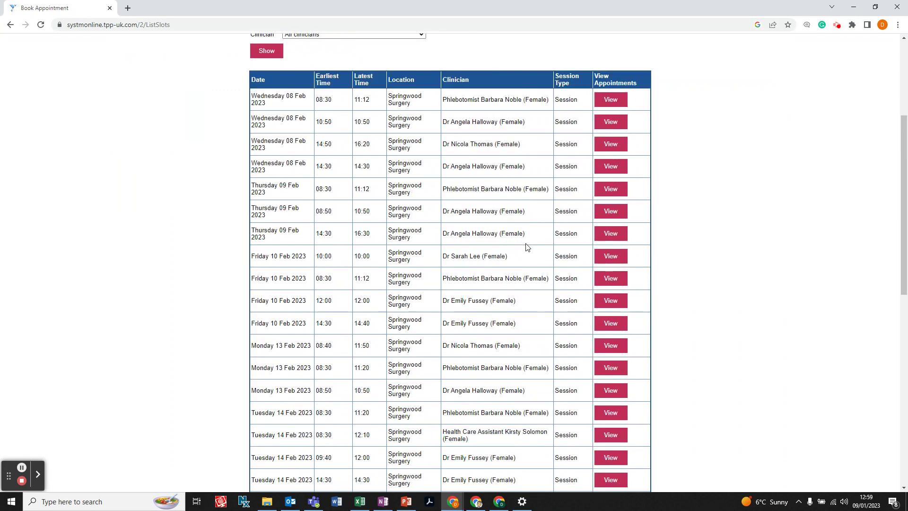
scroll(527, 246, down, 2)
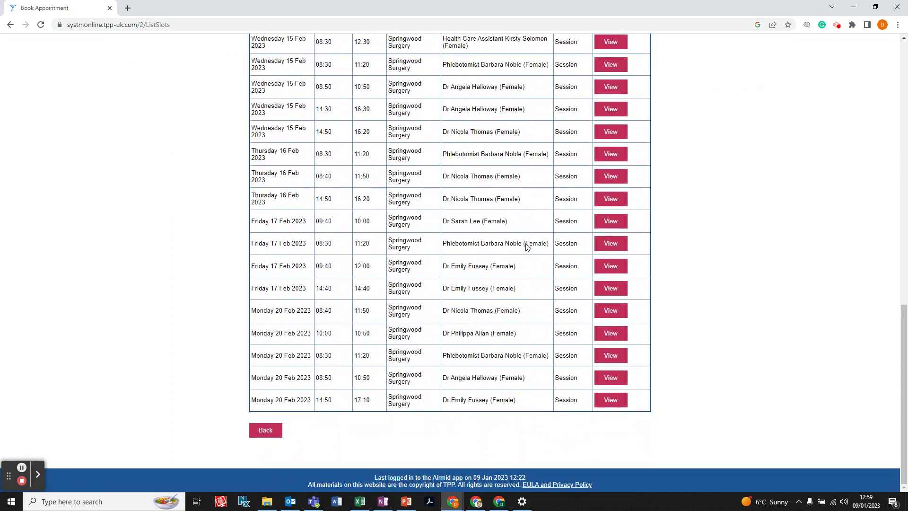
scroll(525, 241, up, 13)
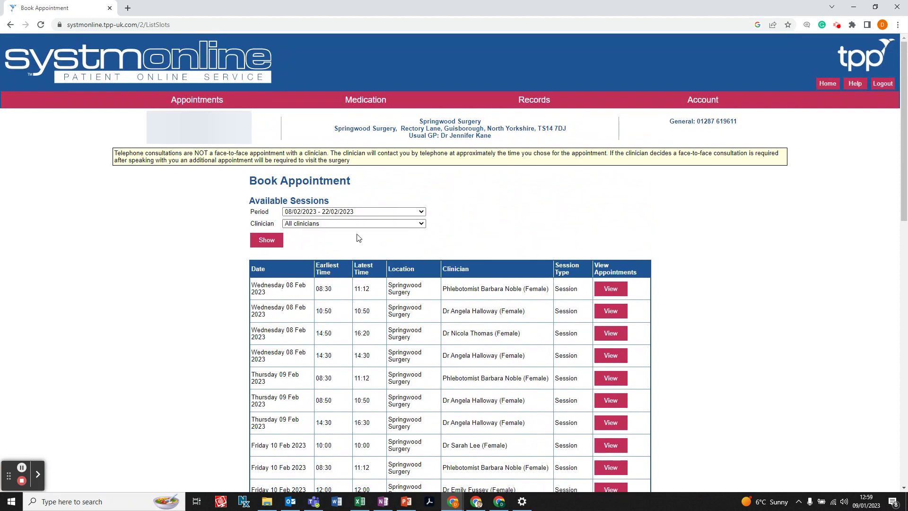
Filter the sessions to a single doctor, then show all clinicians' sessions again.
click(414, 224)
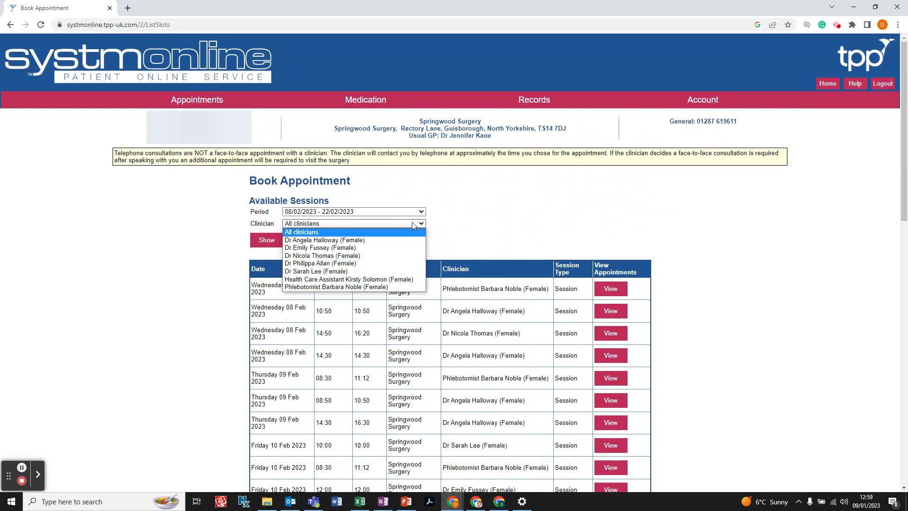
click(381, 232)
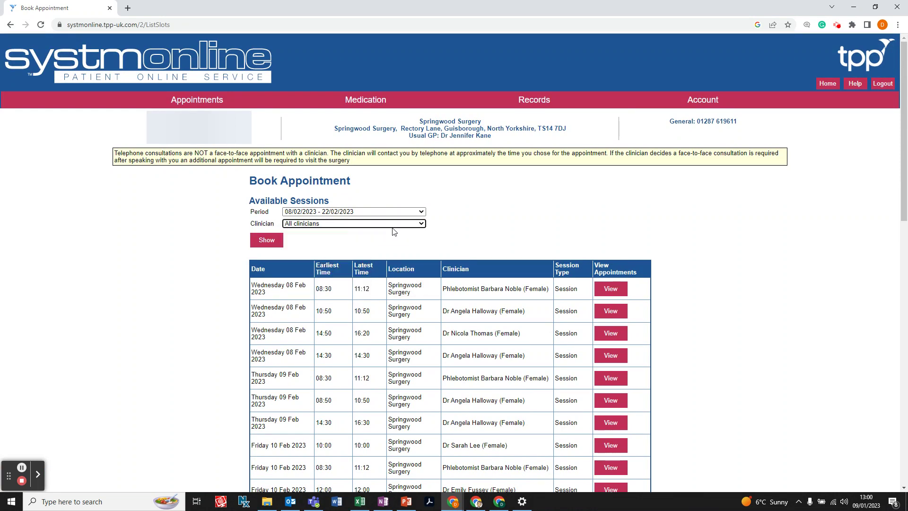
click(411, 225)
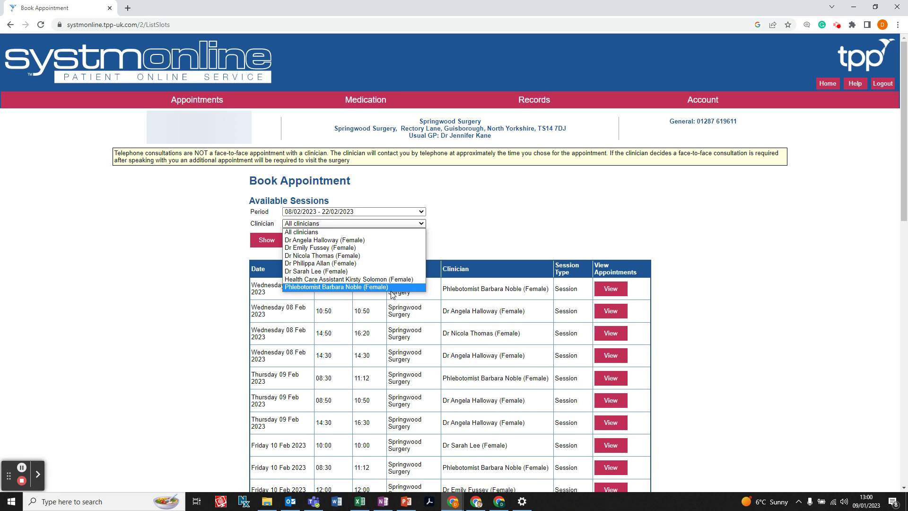
click(371, 260)
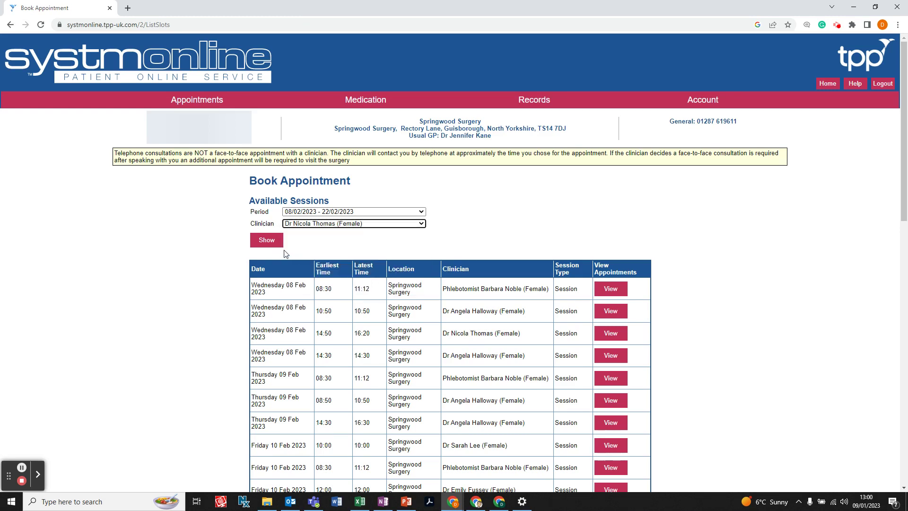
click(268, 240)
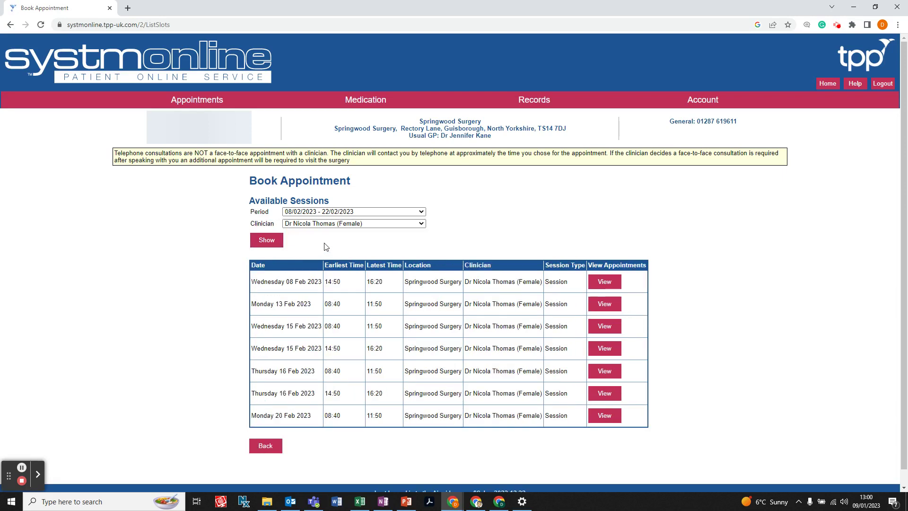
click(422, 225)
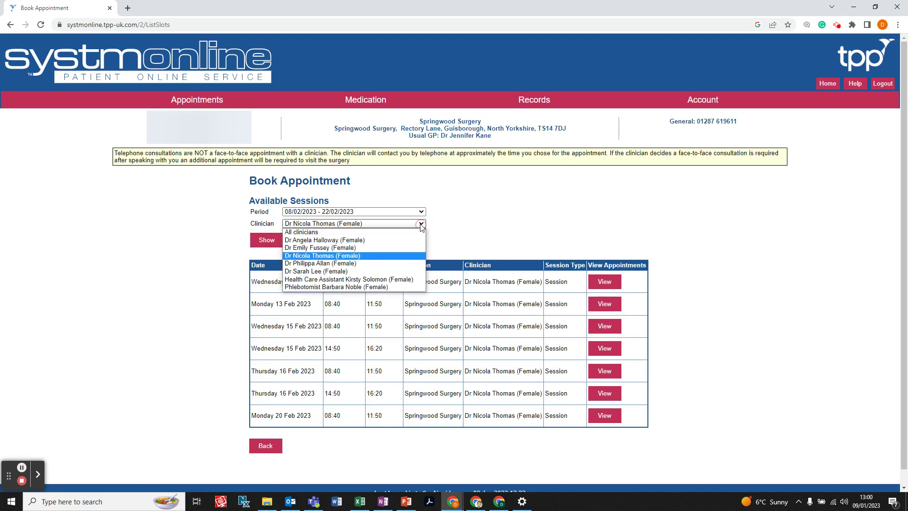
click(348, 234)
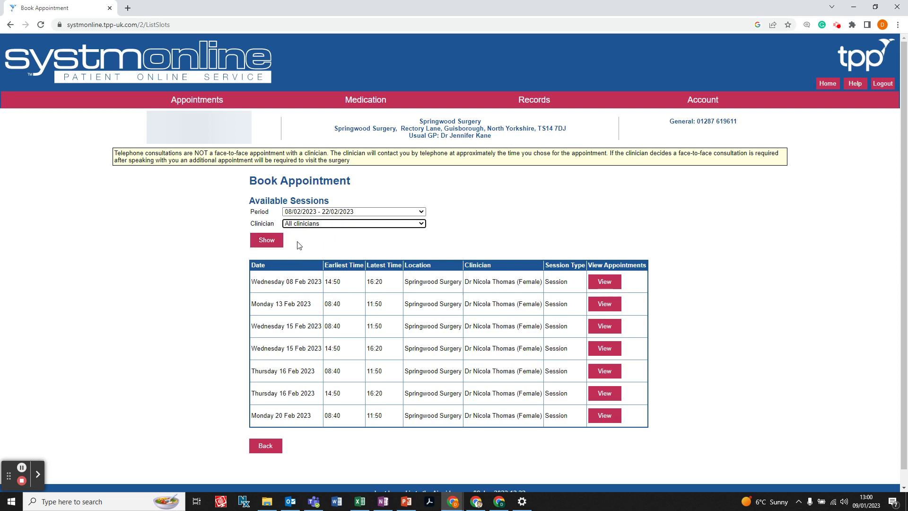
click(267, 240)
View the appointment slots for the first Wednesday 08 Feb 2023 session.
scroll(437, 242, down, 2)
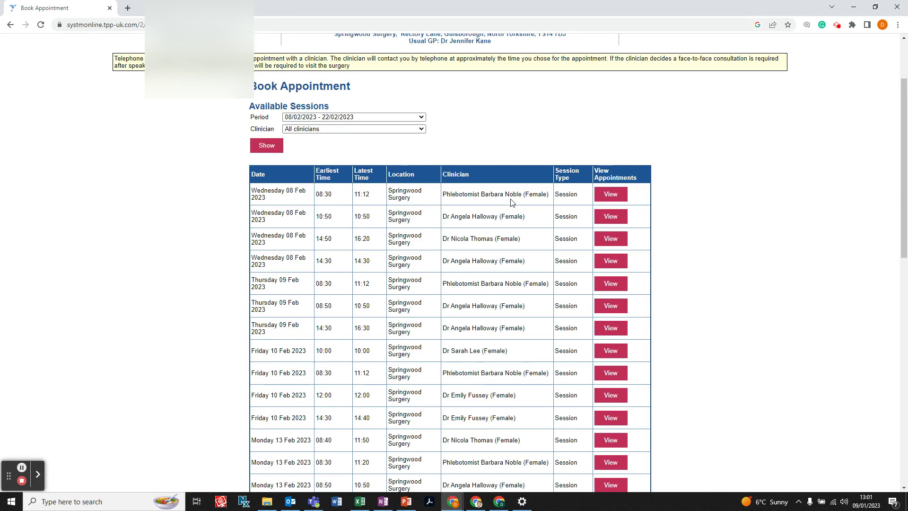
click(615, 195)
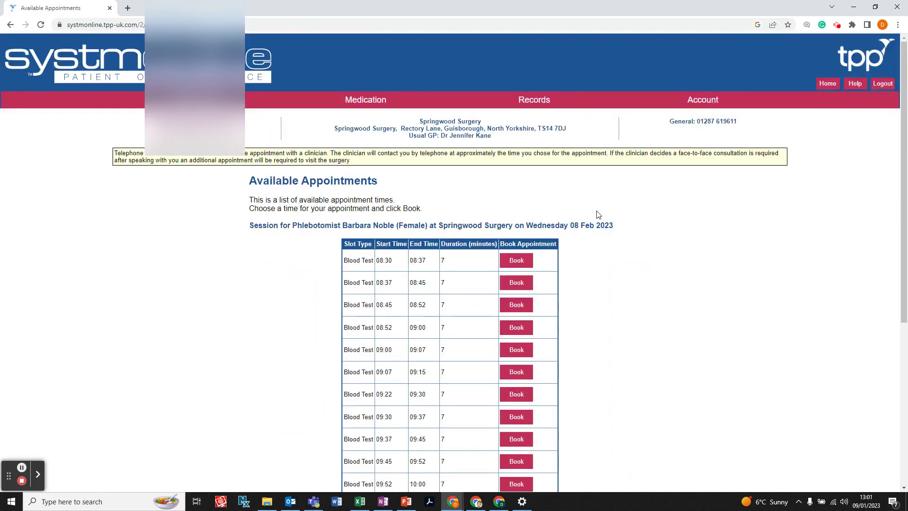
Choose the 09:52–10:00 blood test slot on Wednesday 08 Feb 2023.
scroll(633, 291, down, 1)
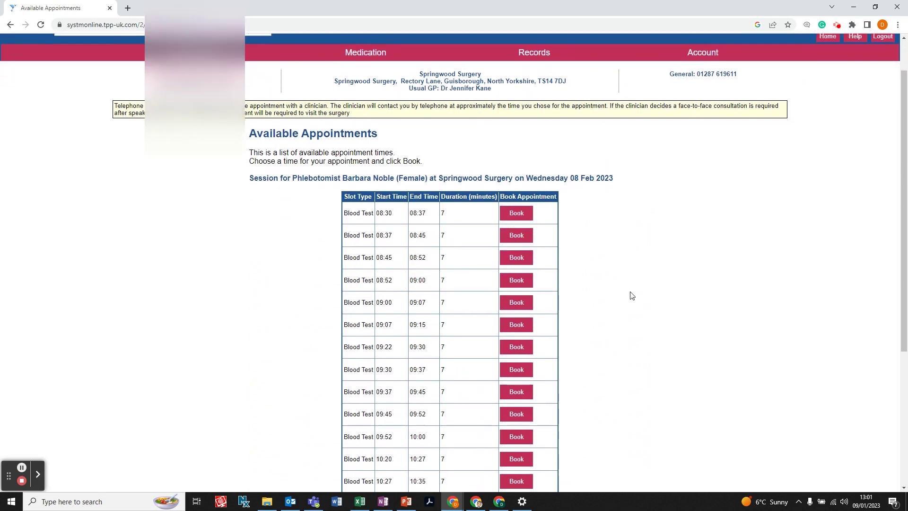
scroll(633, 291, down, 1)
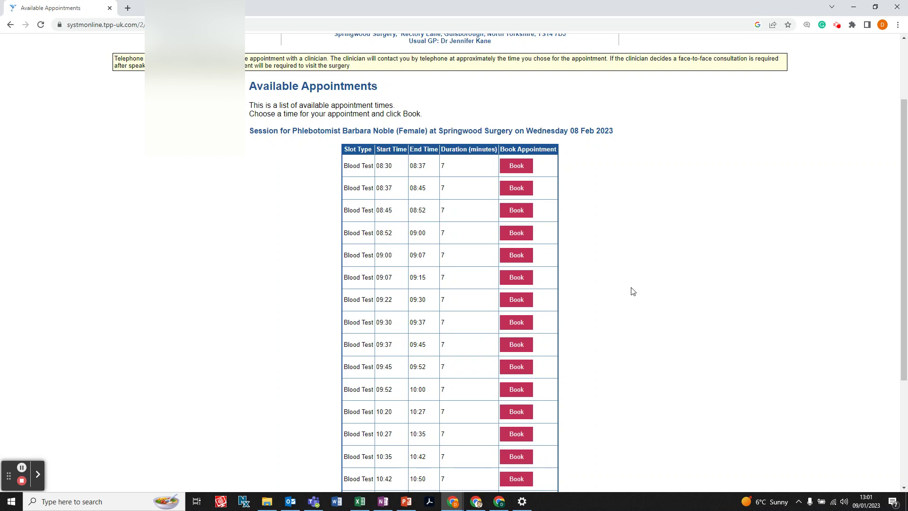
scroll(633, 291, down, 2)
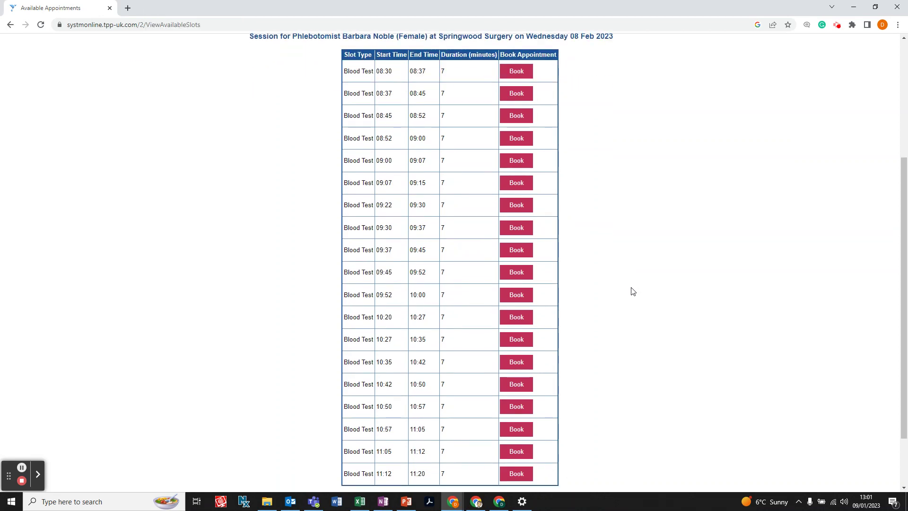
scroll(632, 292, down, 1)
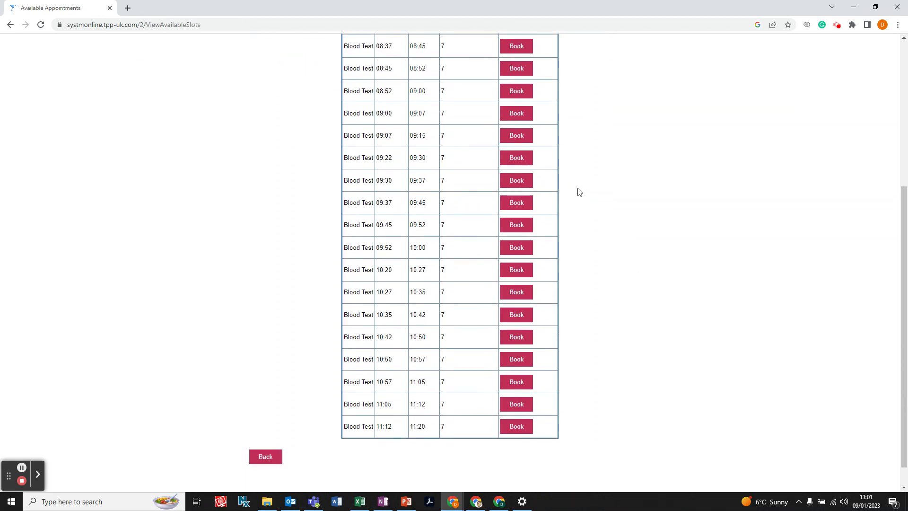
scroll(520, 170, up, 2)
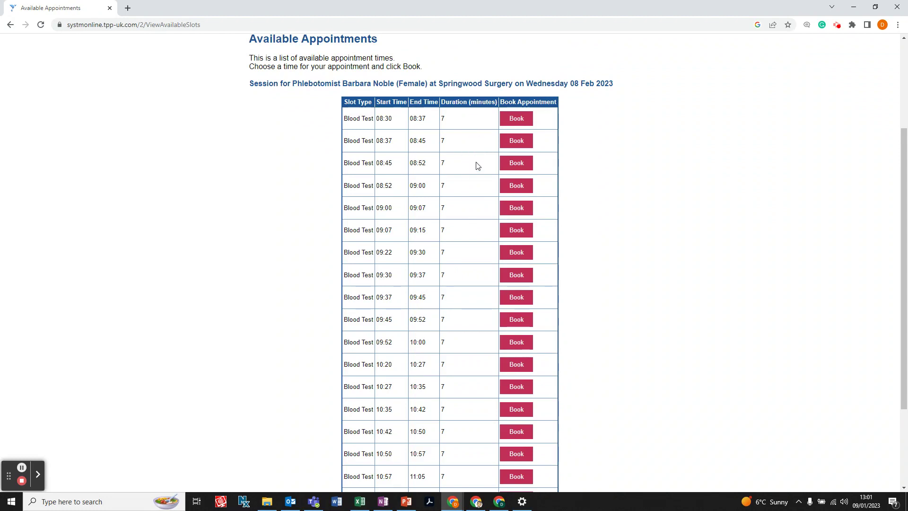
scroll(477, 166, down, 2)
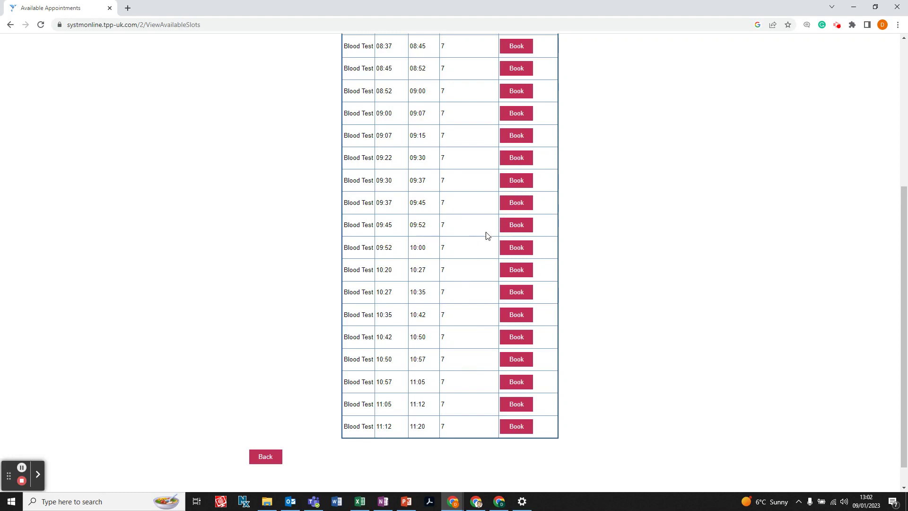
click(518, 251)
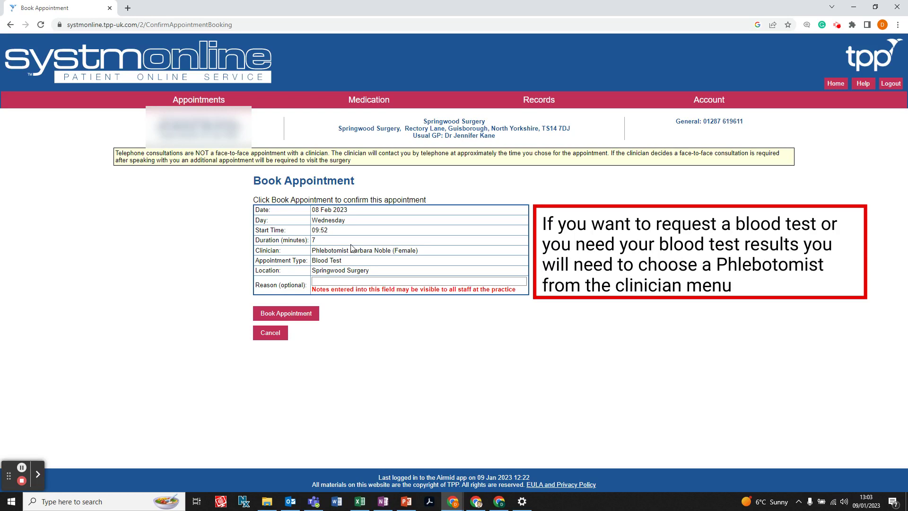
Cancel out of the 09:52 blood test confirmation without booking it.
click(334, 281)
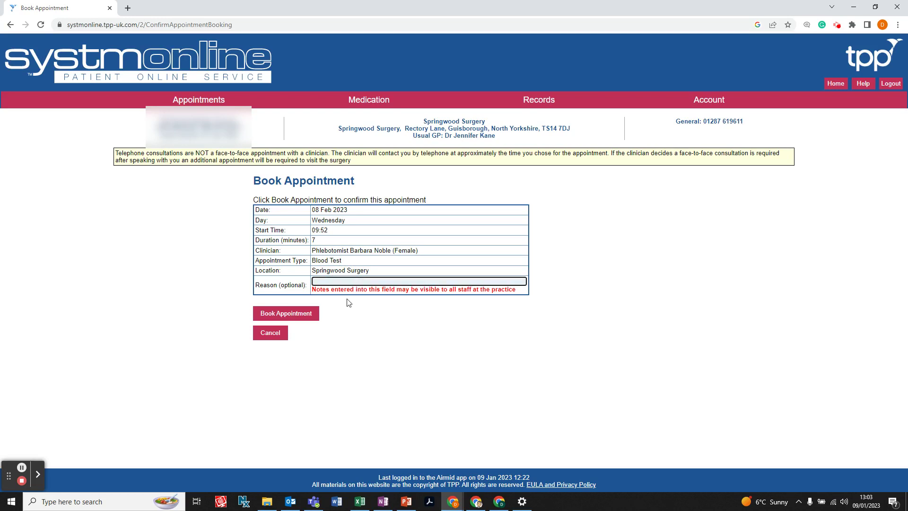
click(279, 334)
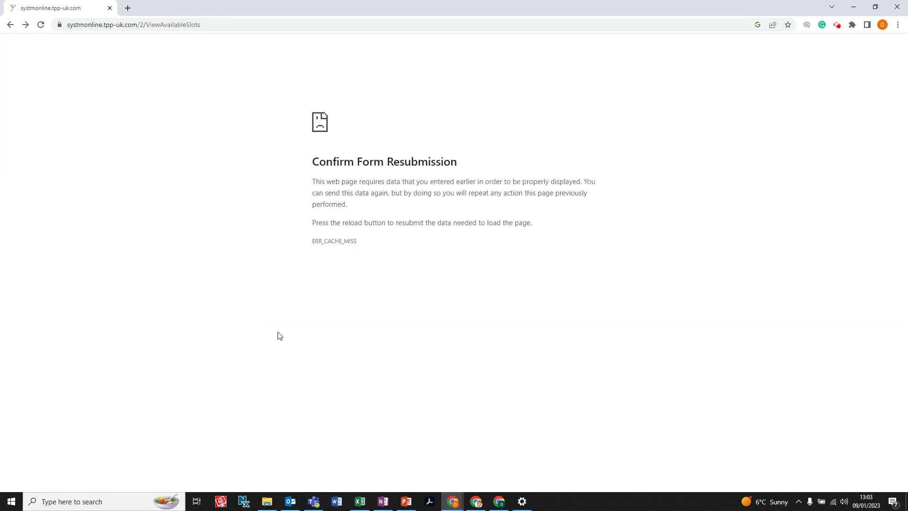
Resubmit the pages and return to the 08/02/2023 – 22/02/2023 session list.
click(41, 25)
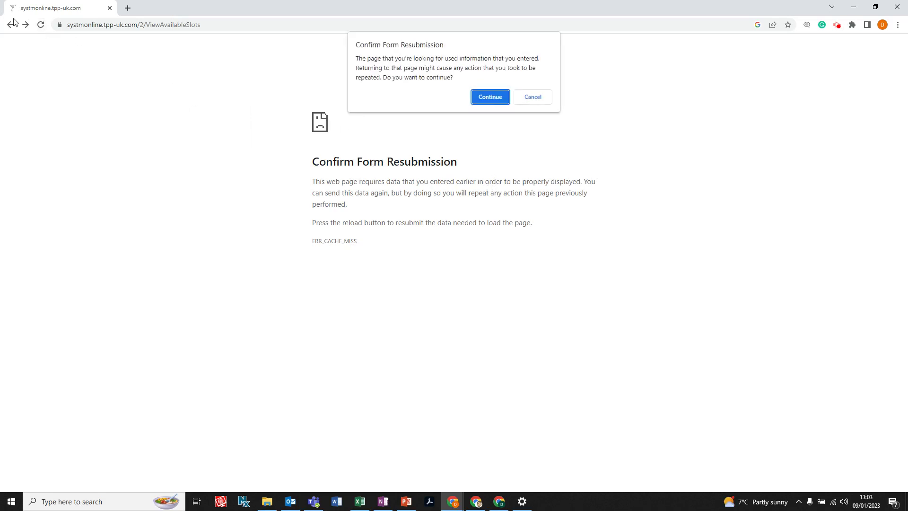
click(491, 98)
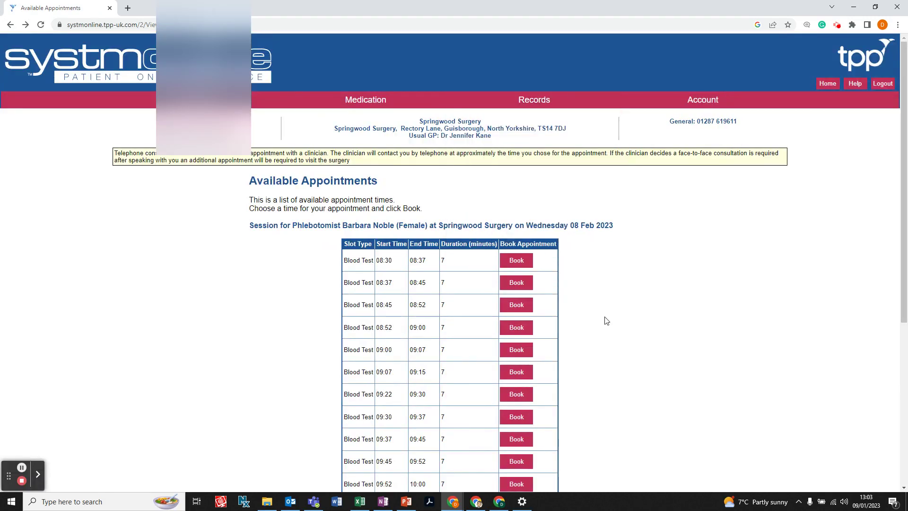
scroll(607, 320, down, 4)
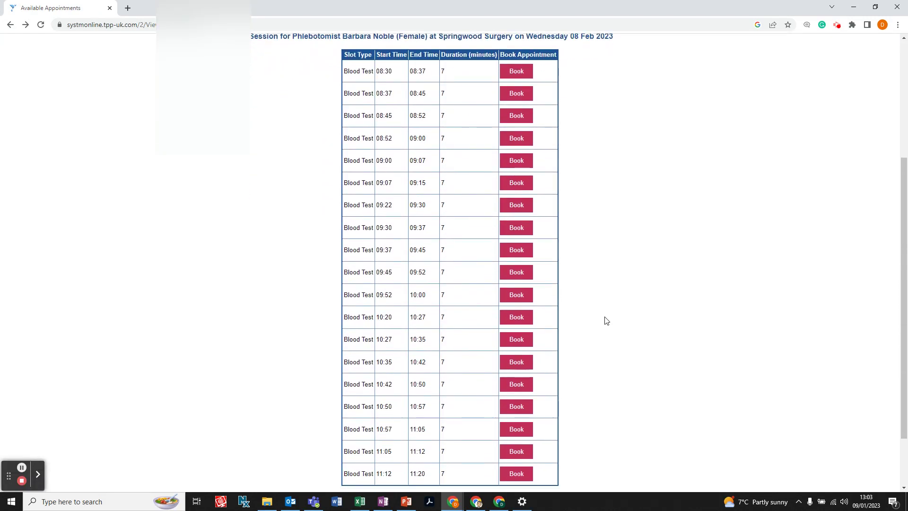
scroll(605, 319, up, 2)
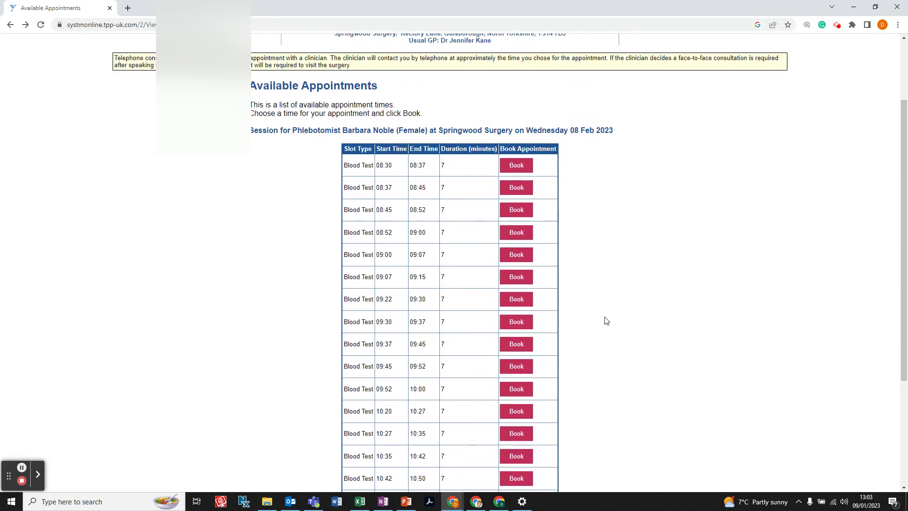
scroll(605, 318, down, 4)
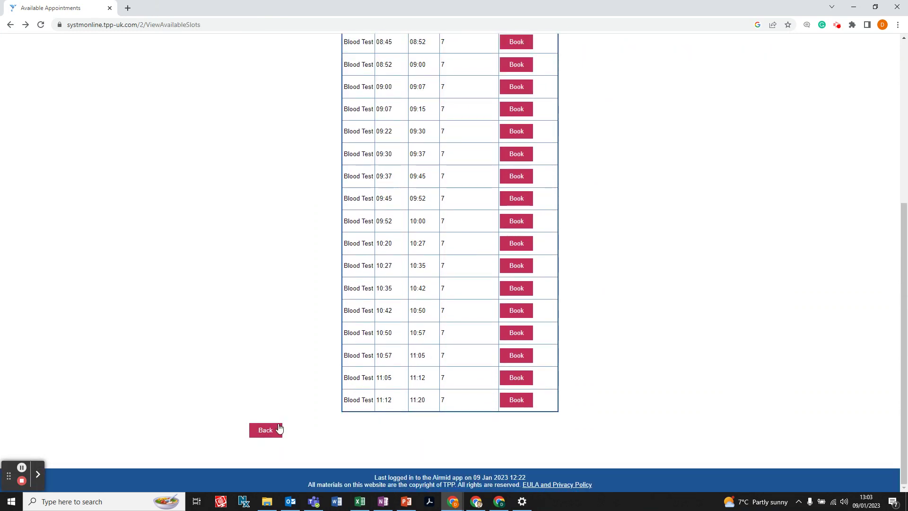
click(265, 430)
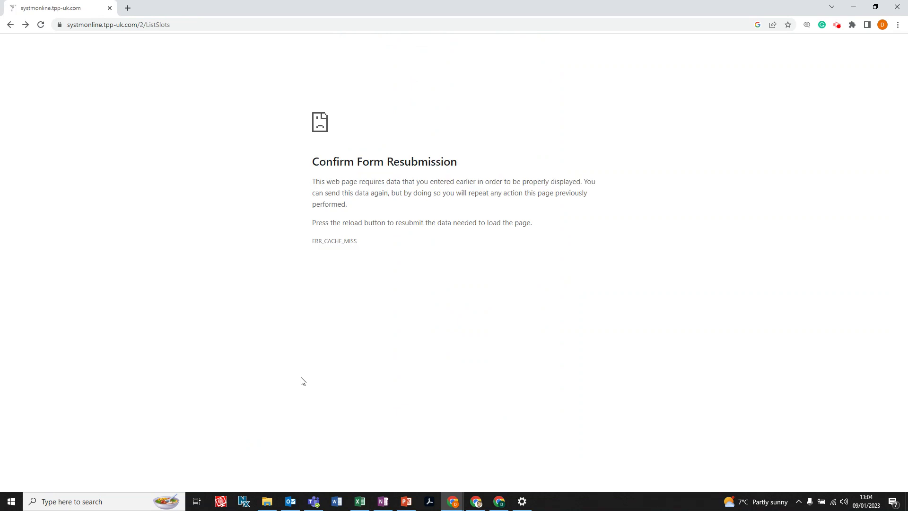
click(40, 26)
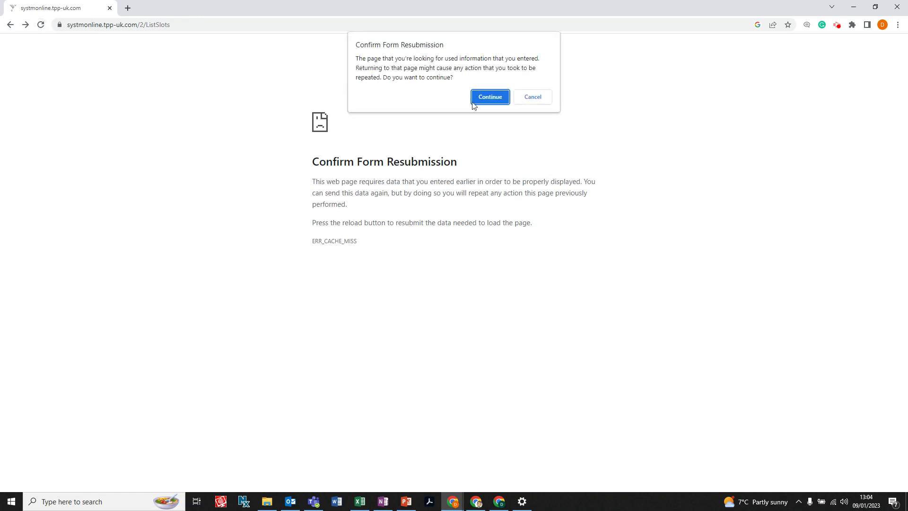
click(490, 97)
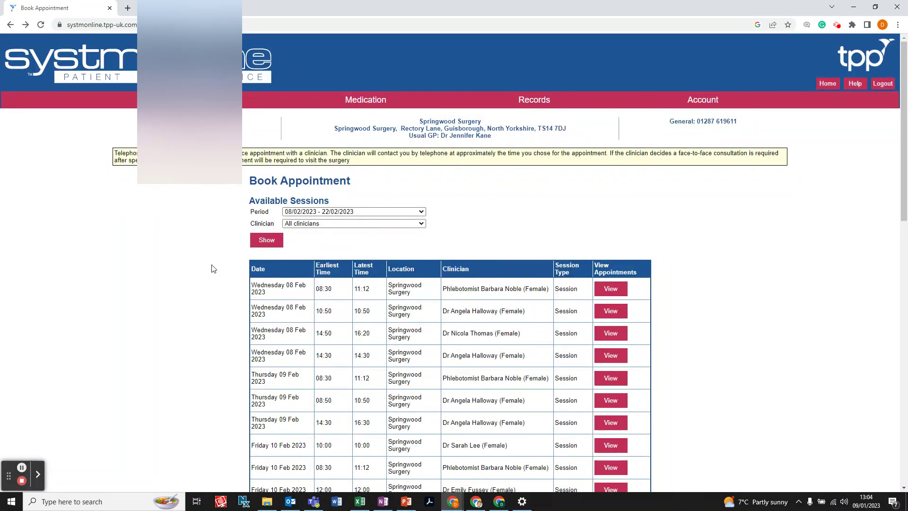
Open the 08 Feb 14:50–16:20 GP session and pick its 14:50 telephone slot.
scroll(216, 268, down, 1)
scroll(215, 268, down, 2)
scroll(214, 265, up, 2)
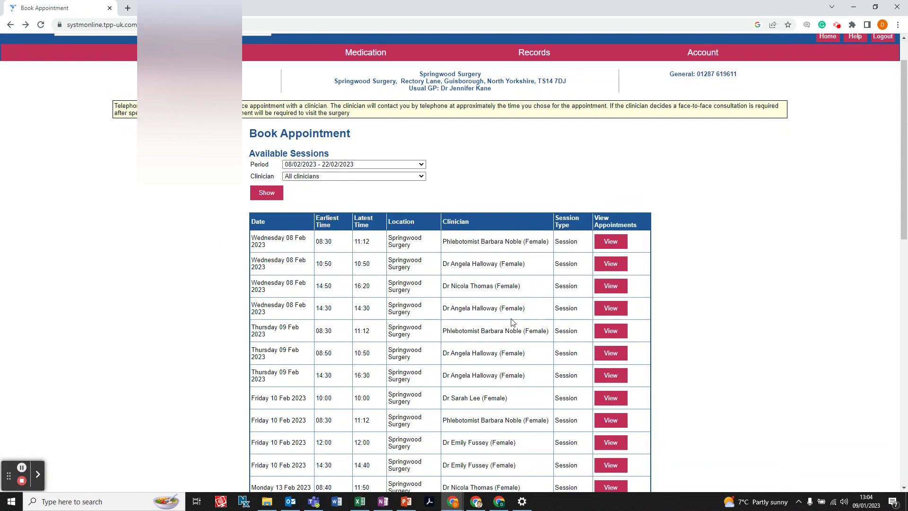
scroll(529, 274, down, 3)
scroll(530, 273, up, 1)
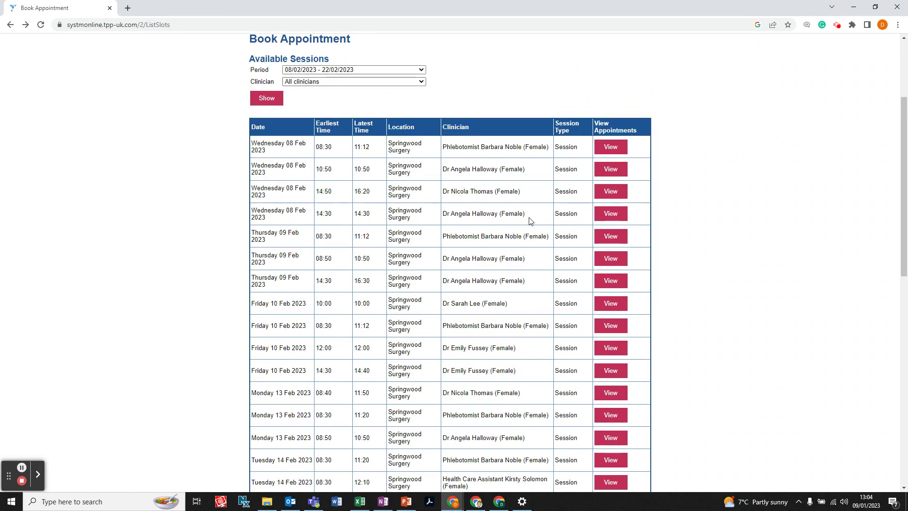
click(614, 197)
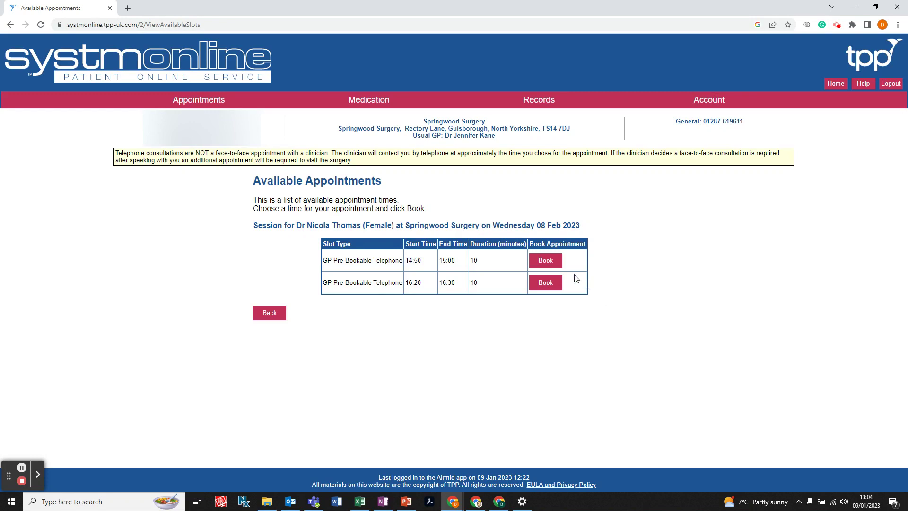
click(538, 264)
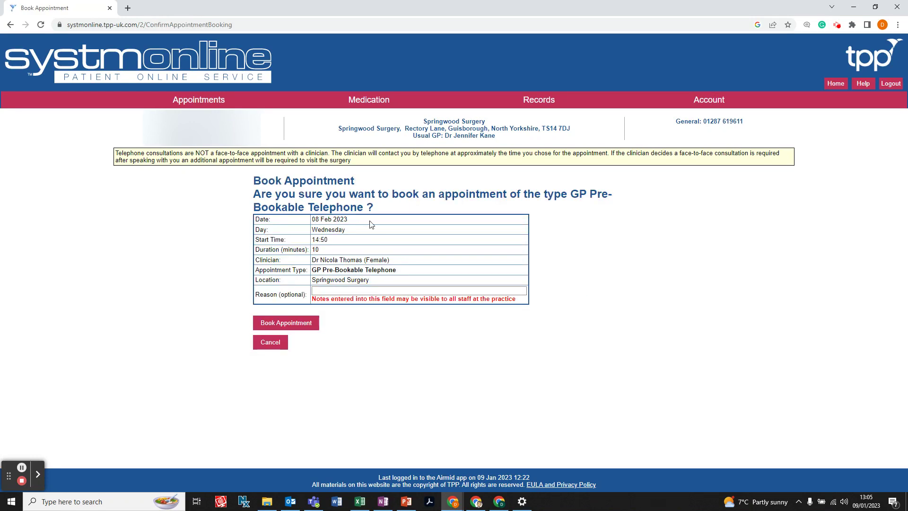
Give 'back pain' as the reason and confirm the 14:50 telephone appointment.
click(342, 289)
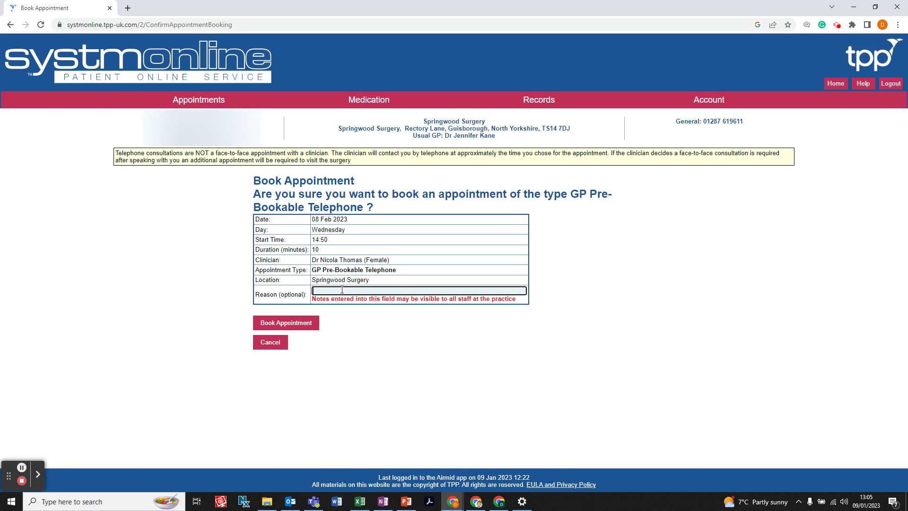
text(back pain)
click(303, 326)
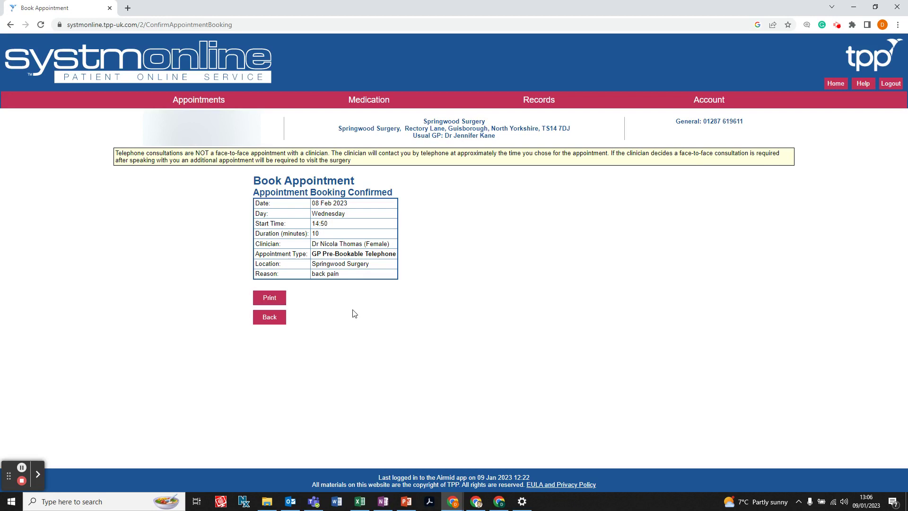
Find the 08 Feb 14:50 appointment in Future Appointments and review its details.
click(280, 319)
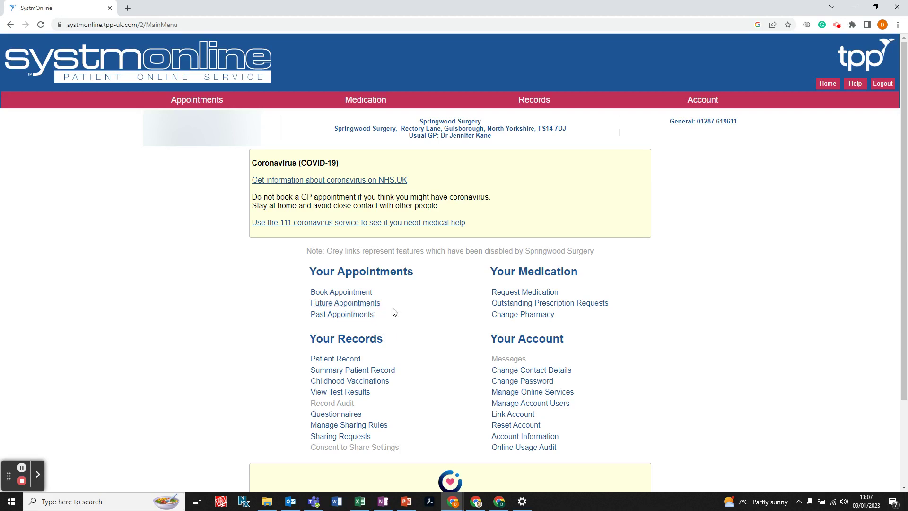
click(357, 305)
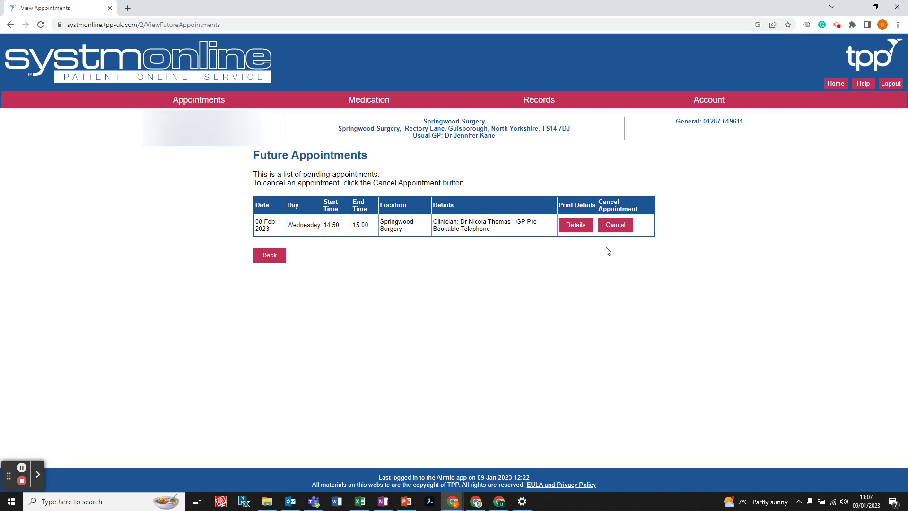
click(576, 230)
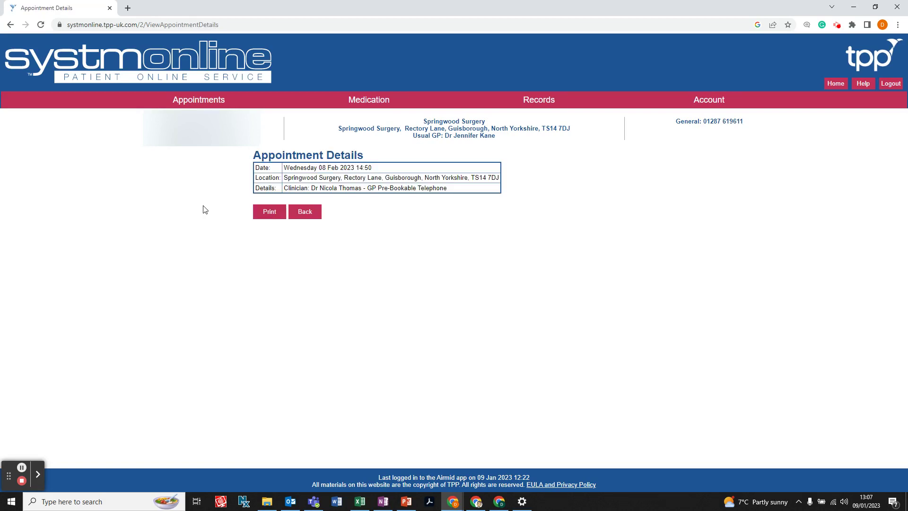
click(299, 214)
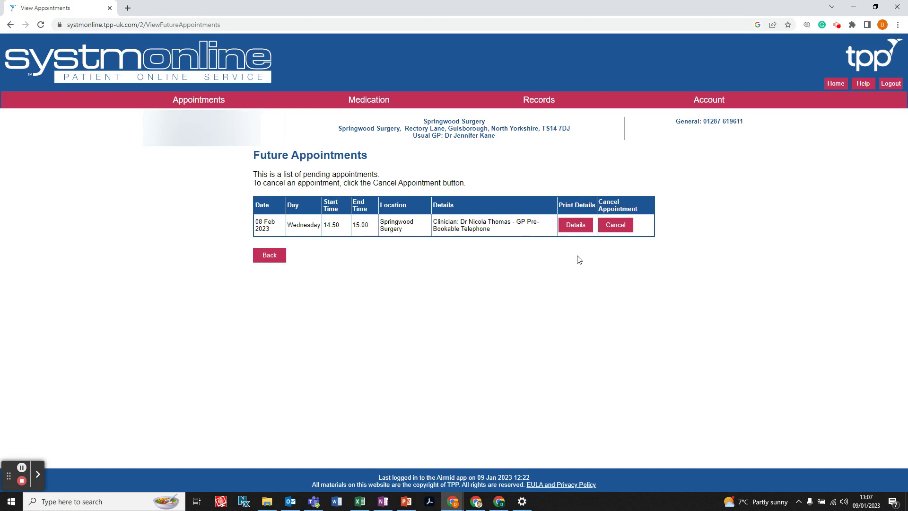
Cancel the 08 Feb 2023 14:50 telephone appointment and confirm the cancellation.
click(619, 227)
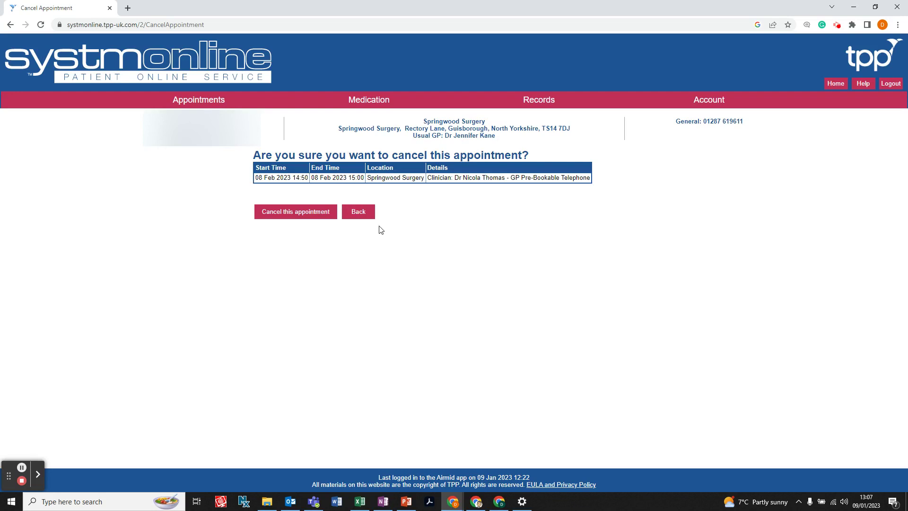
click(301, 212)
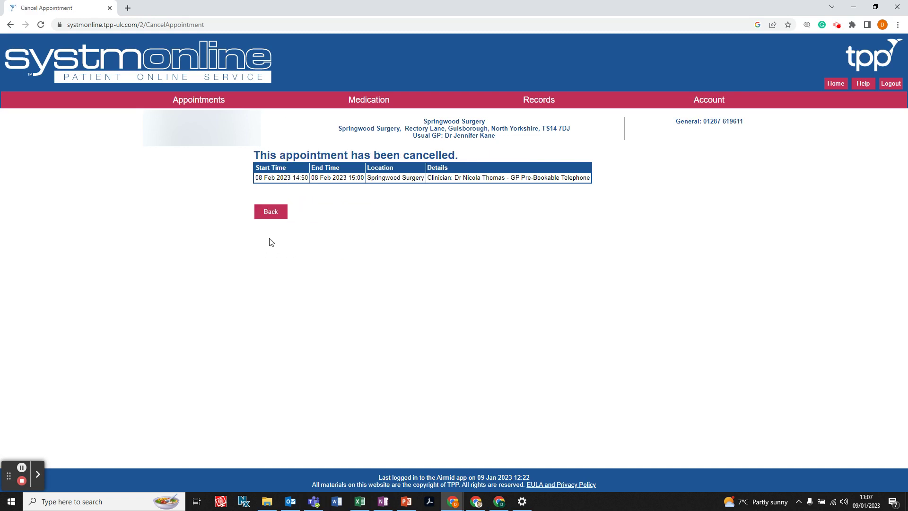
click(273, 214)
Return to the main menu and open the Past Appointments list.
click(275, 195)
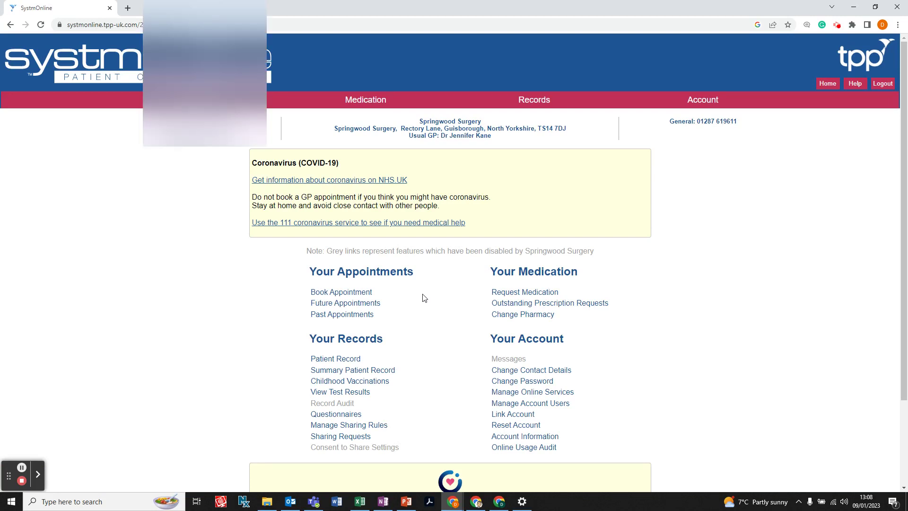
scroll(401, 305, down, 1)
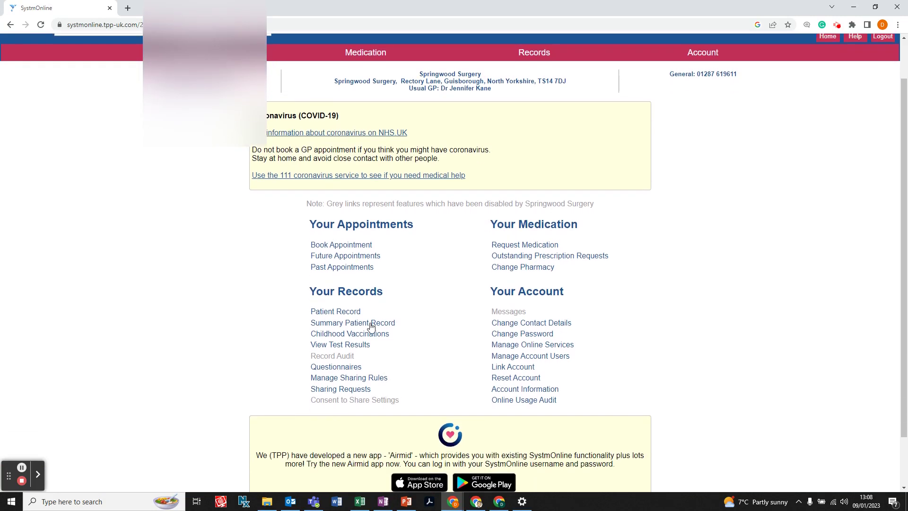
click(345, 269)
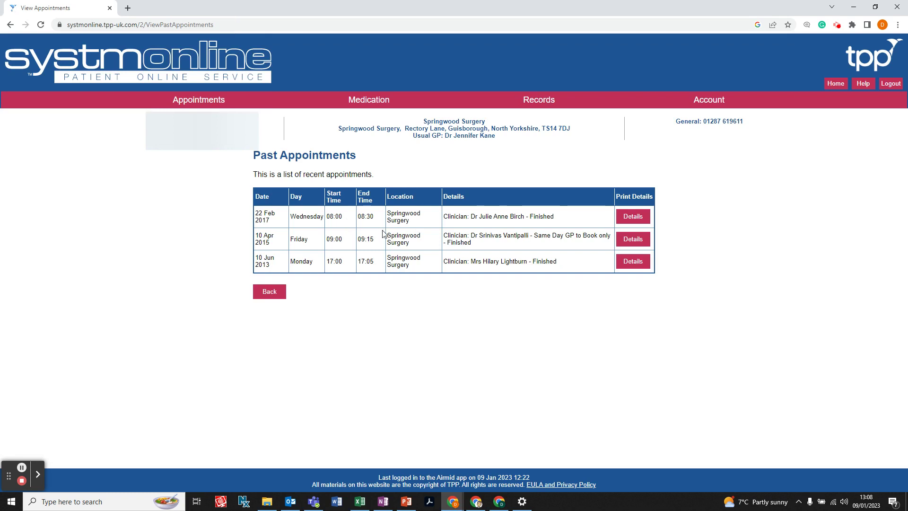
View the details of the finished Wednesday 22 Feb 2017 08:00 appointment.
click(634, 217)
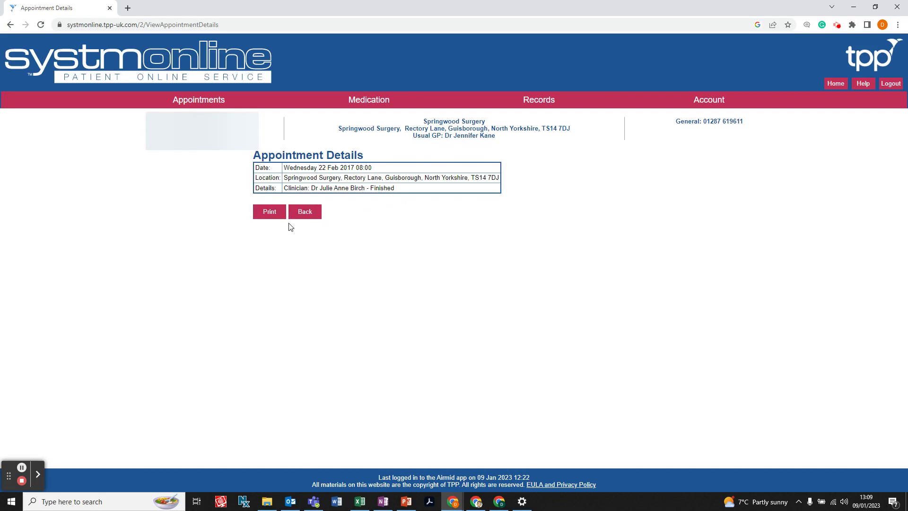
click(308, 215)
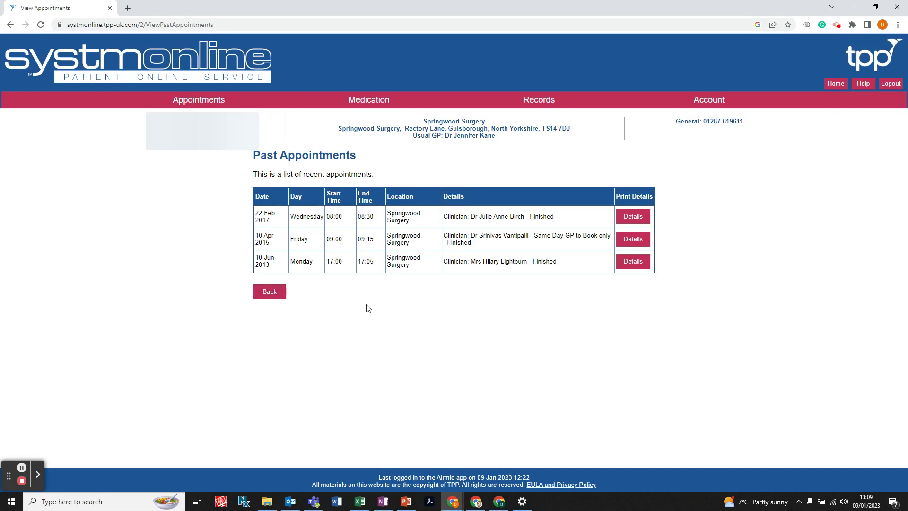
click(644, 218)
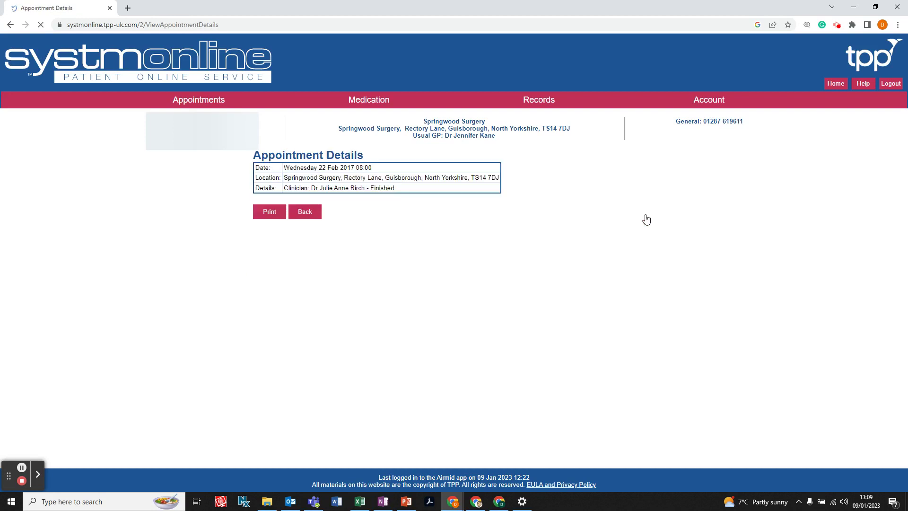